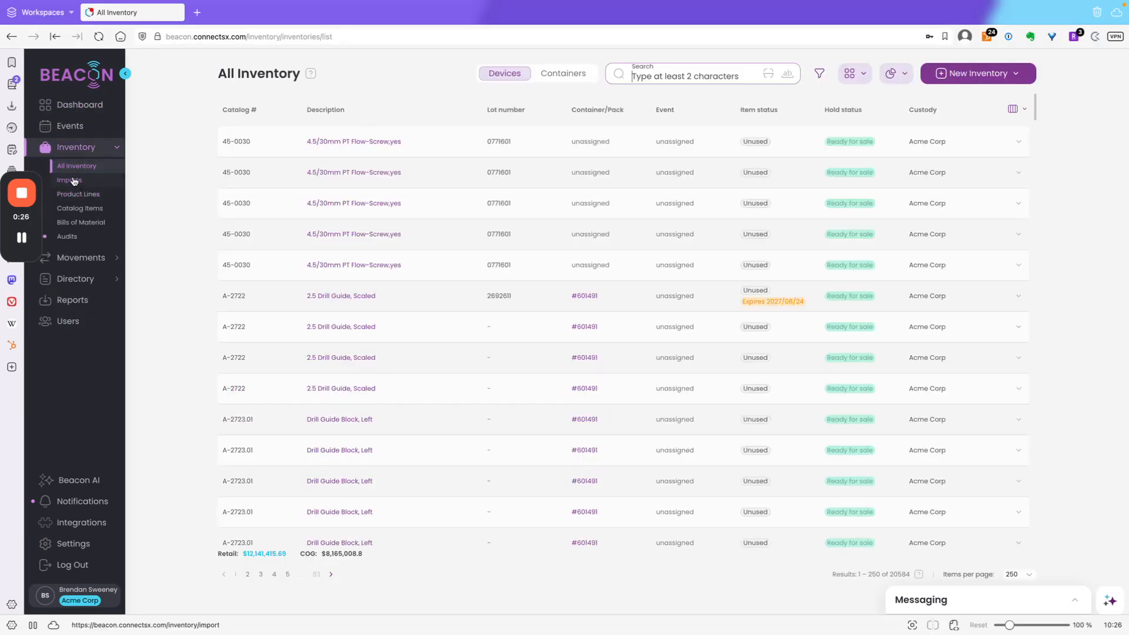
Open the scan-UDIs dialog for adding new inventory from the All Inventory page
left_click(69, 180)
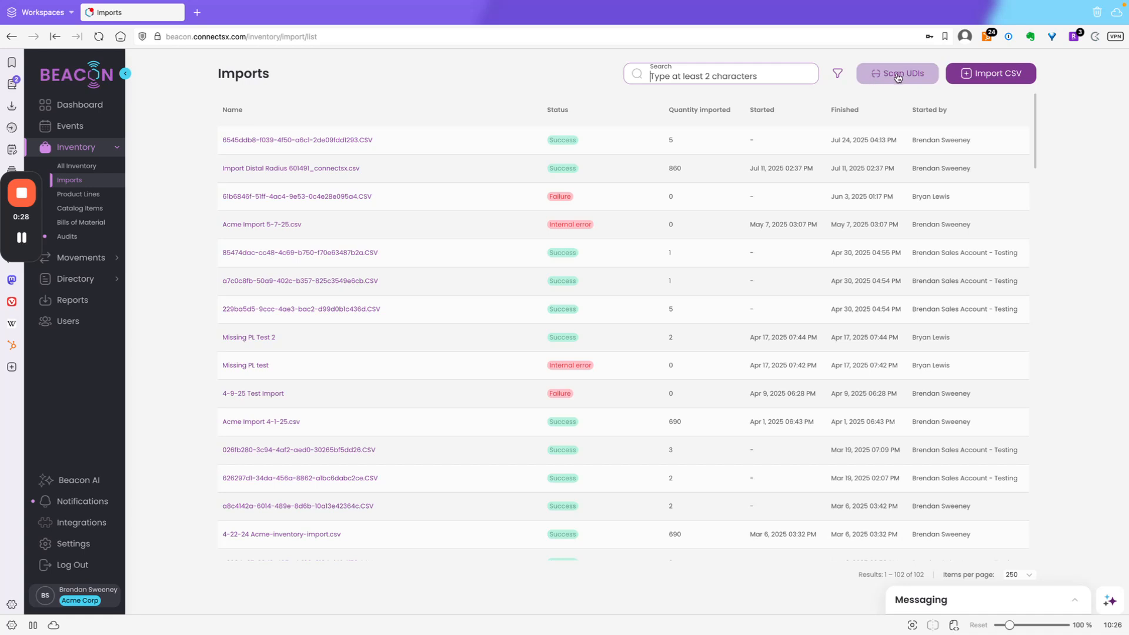
left_click(65, 165)
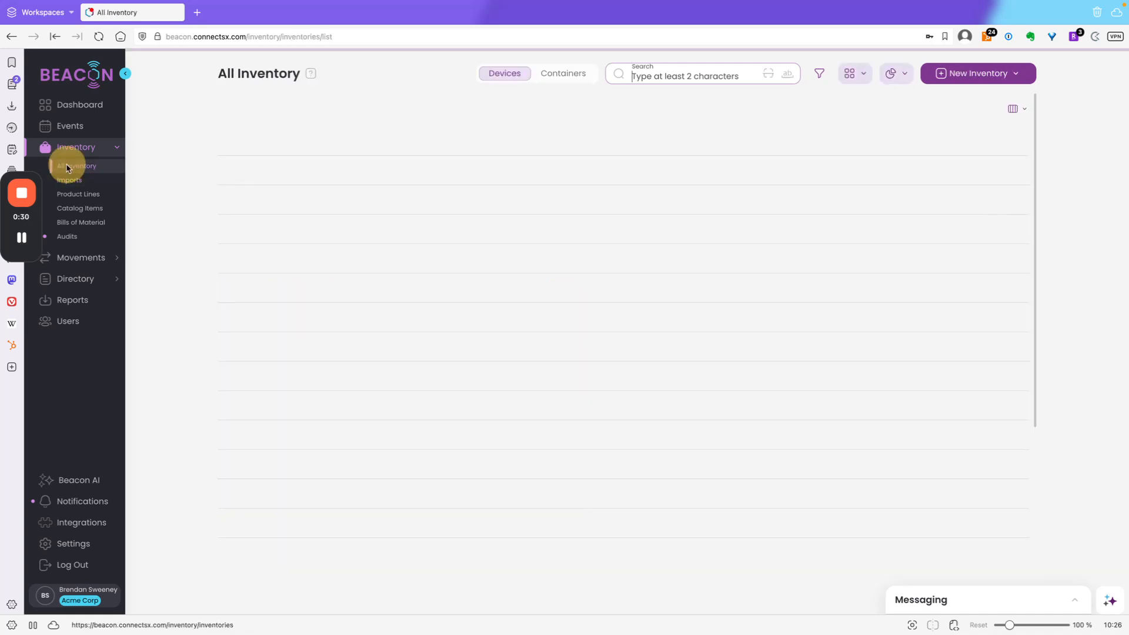
left_click(1000, 76)
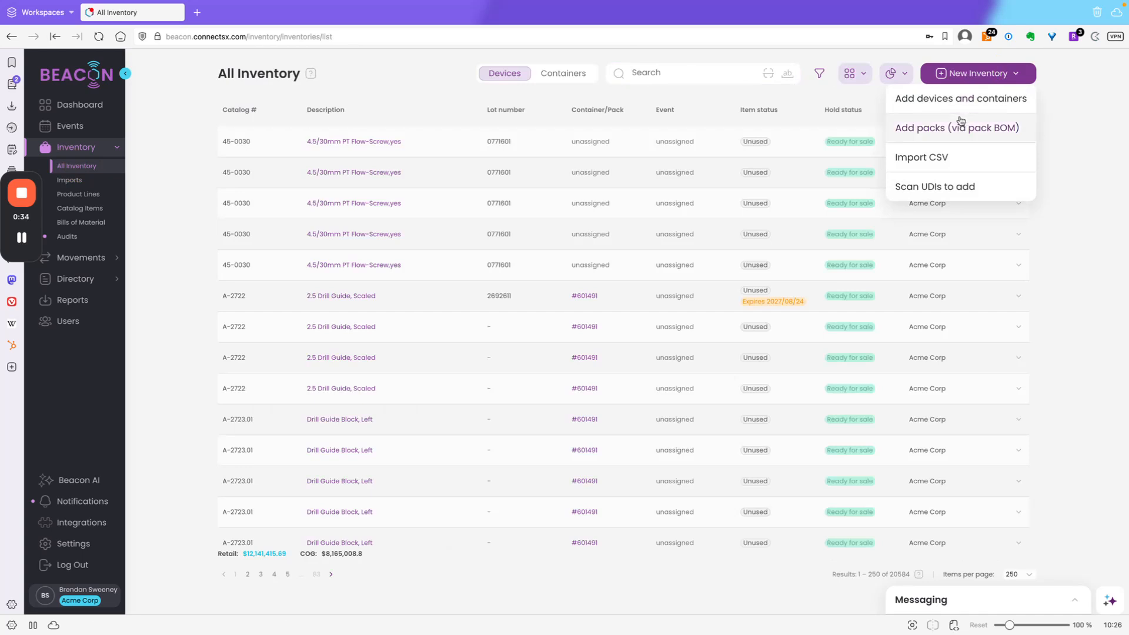
left_click(953, 190)
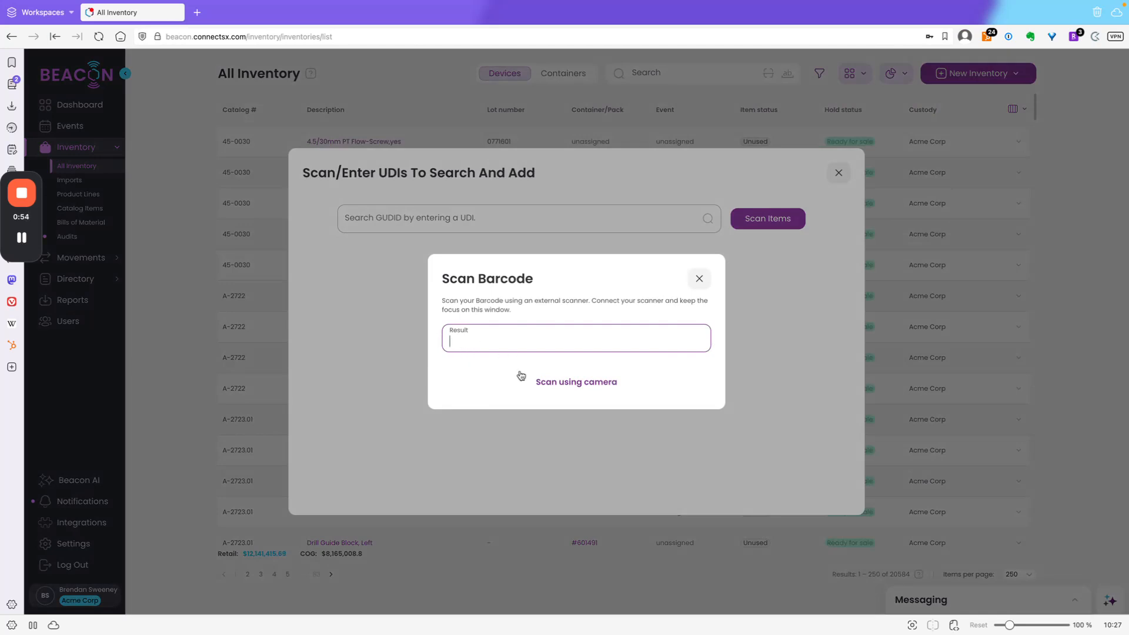
key("super+Tab")
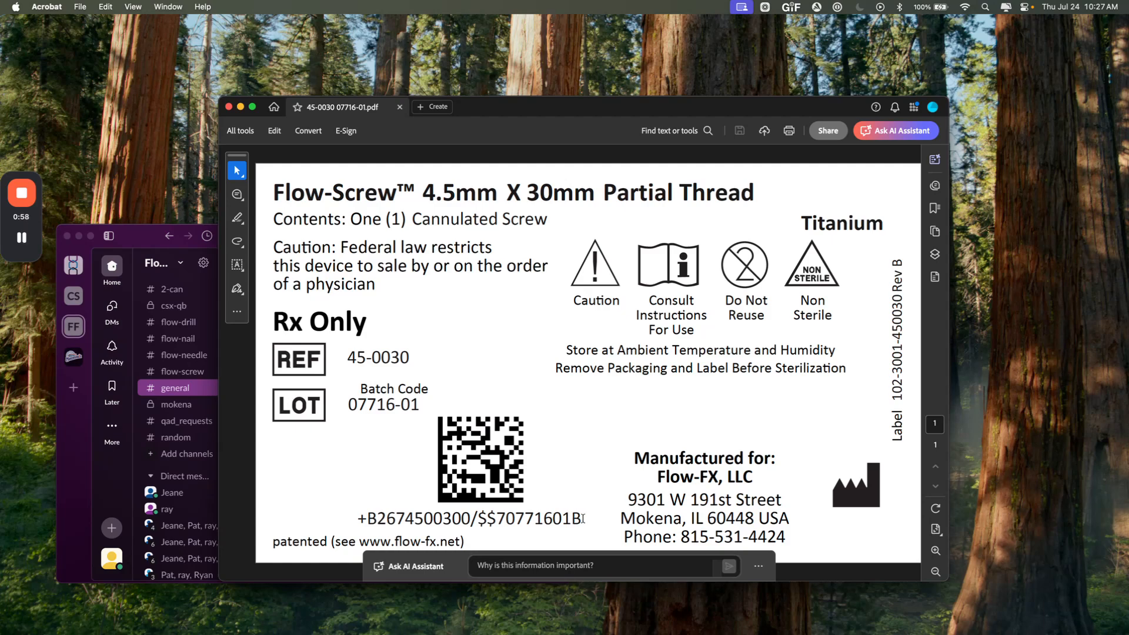
left_click_drag(582, 519, 360, 522)
key("super+c")
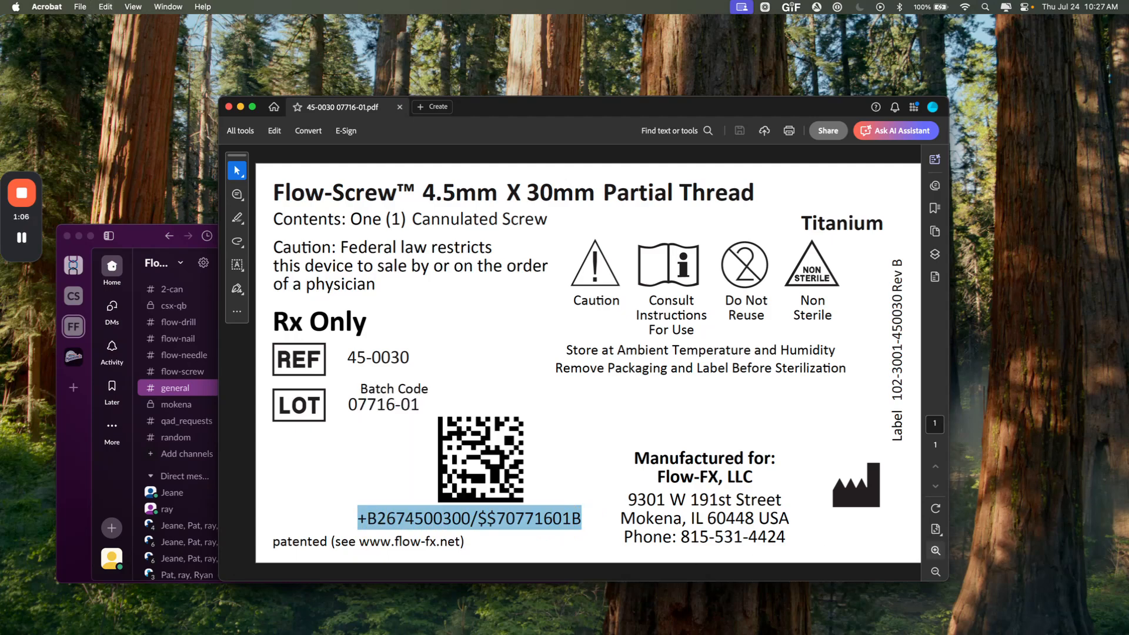
key("super+Tab")
key("super+v")
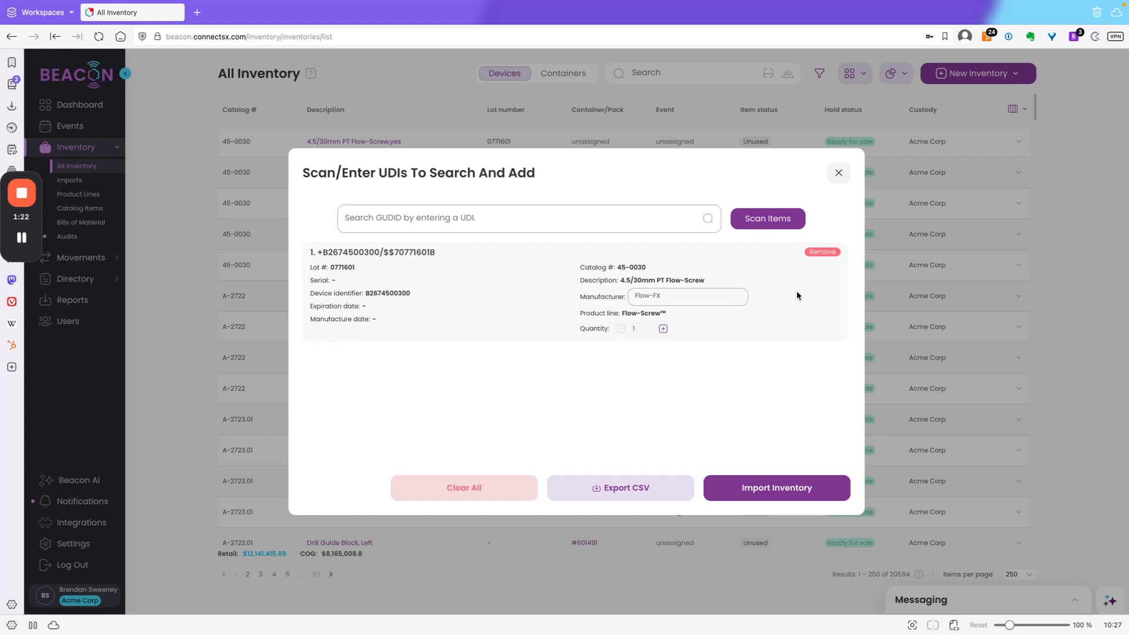
left_click(822, 253)
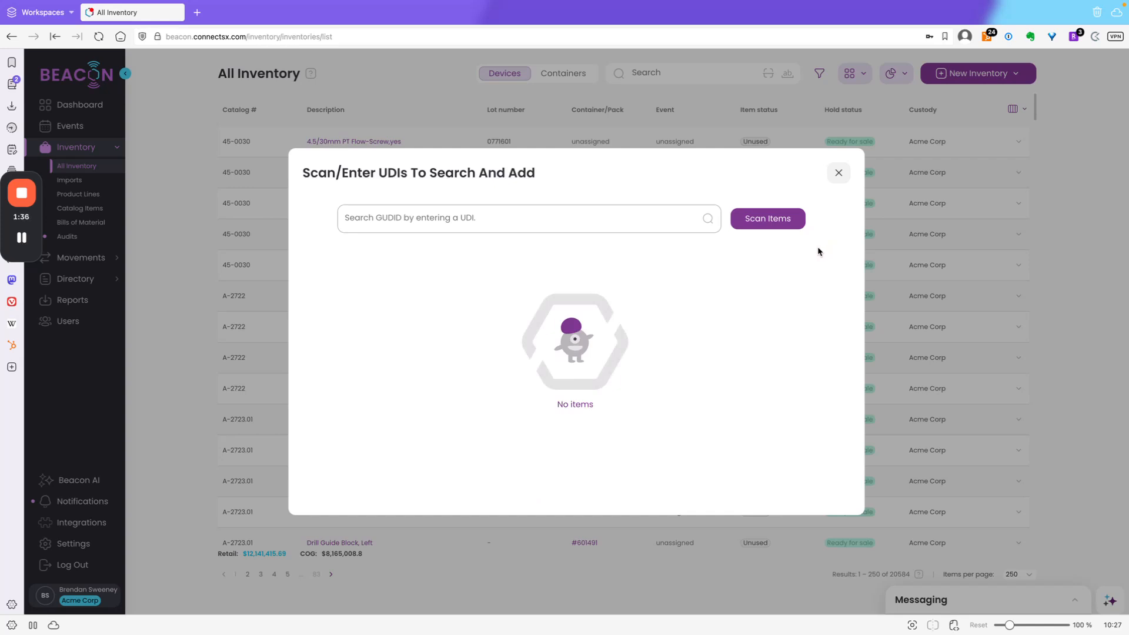
Scan the label barcode using the camera and increment the duplicate item, suppressing further duplicate warnings
left_click(768, 222)
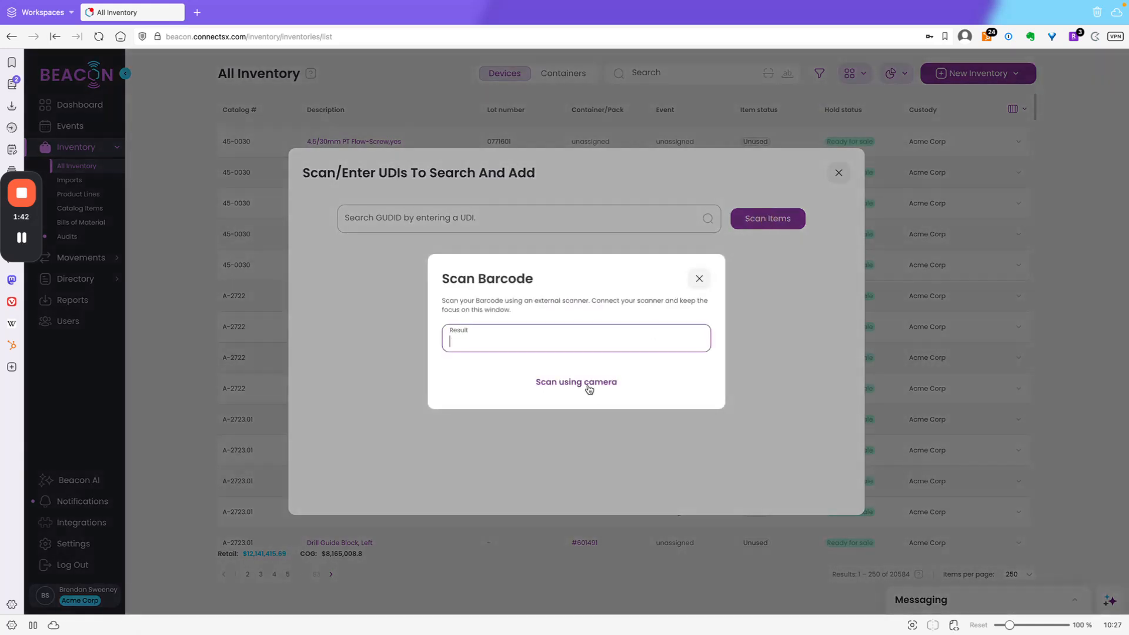
left_click(589, 383)
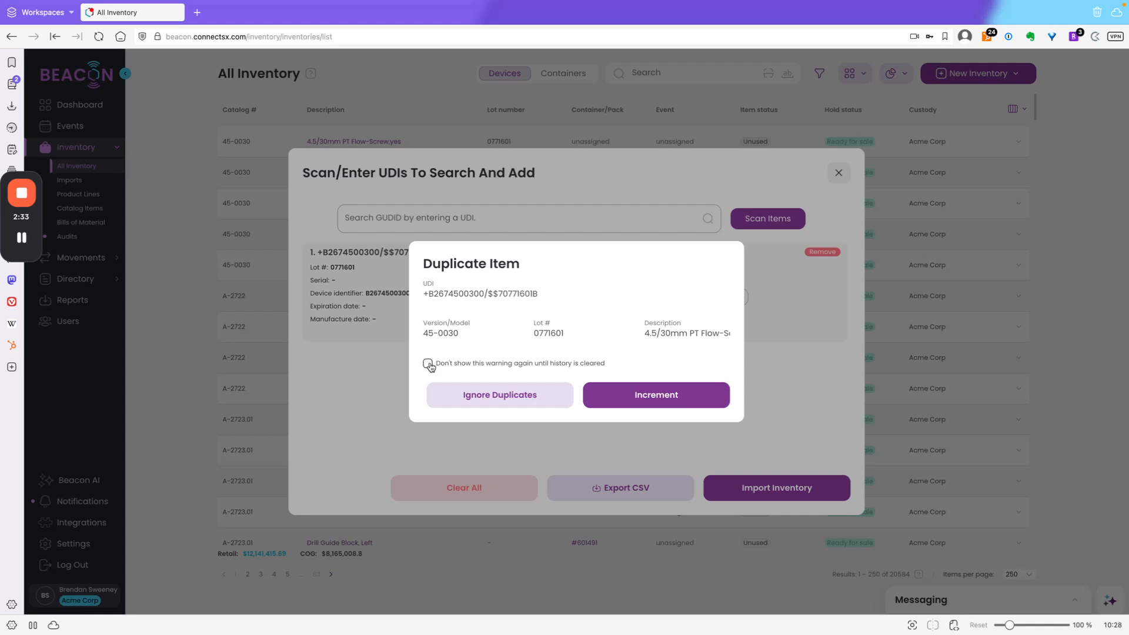
left_click(428, 363)
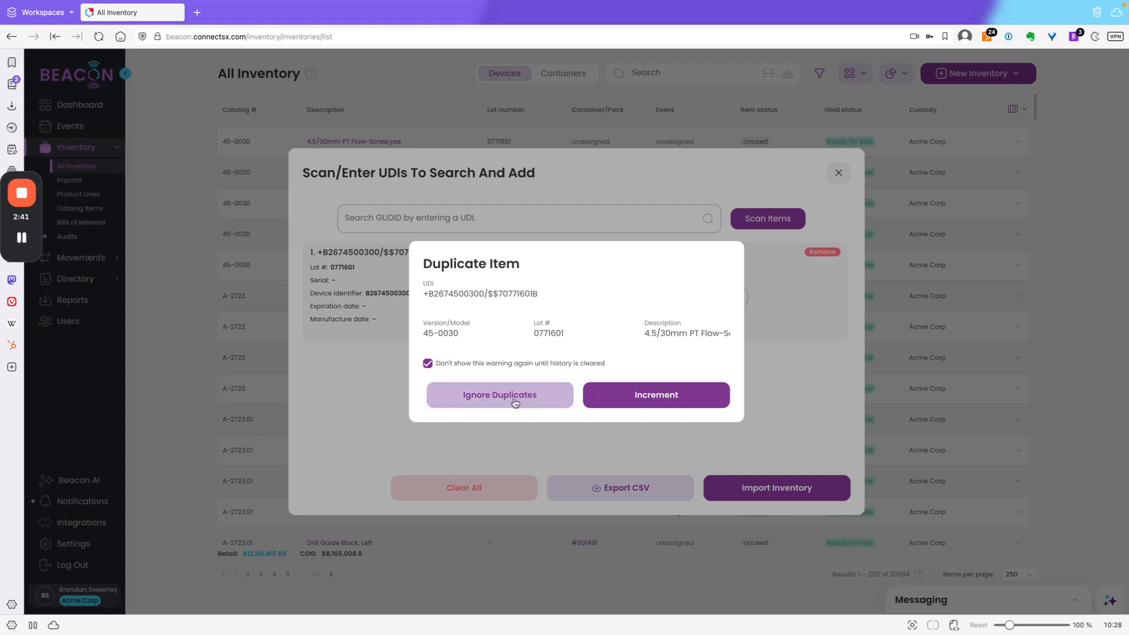
left_click(638, 399)
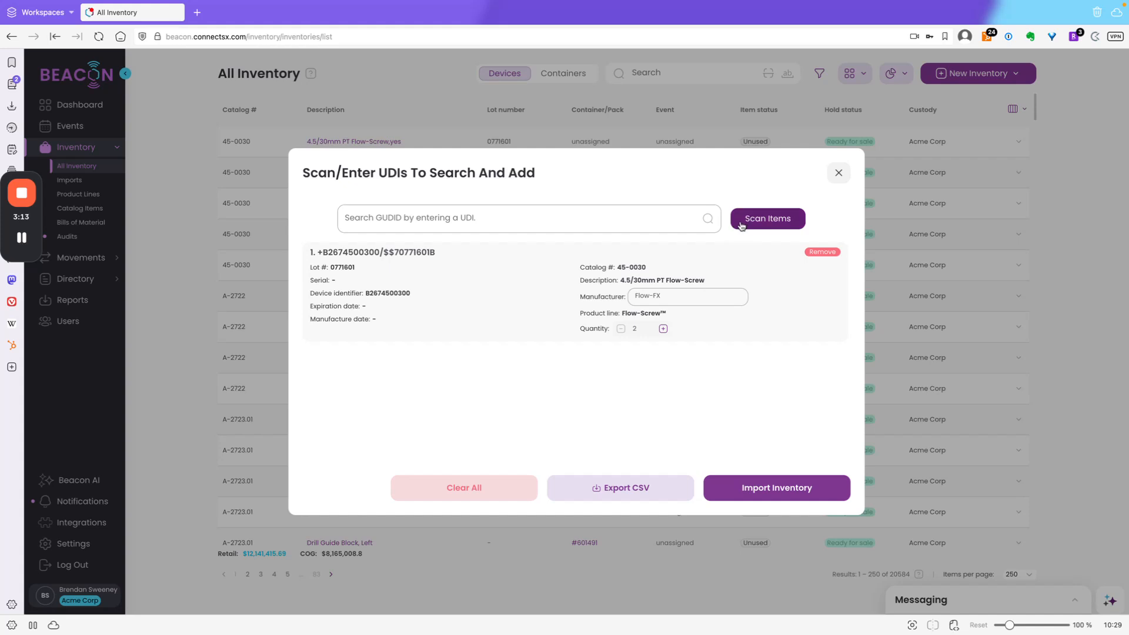
Set the scanned item's quantity to 3
left_click(663, 328)
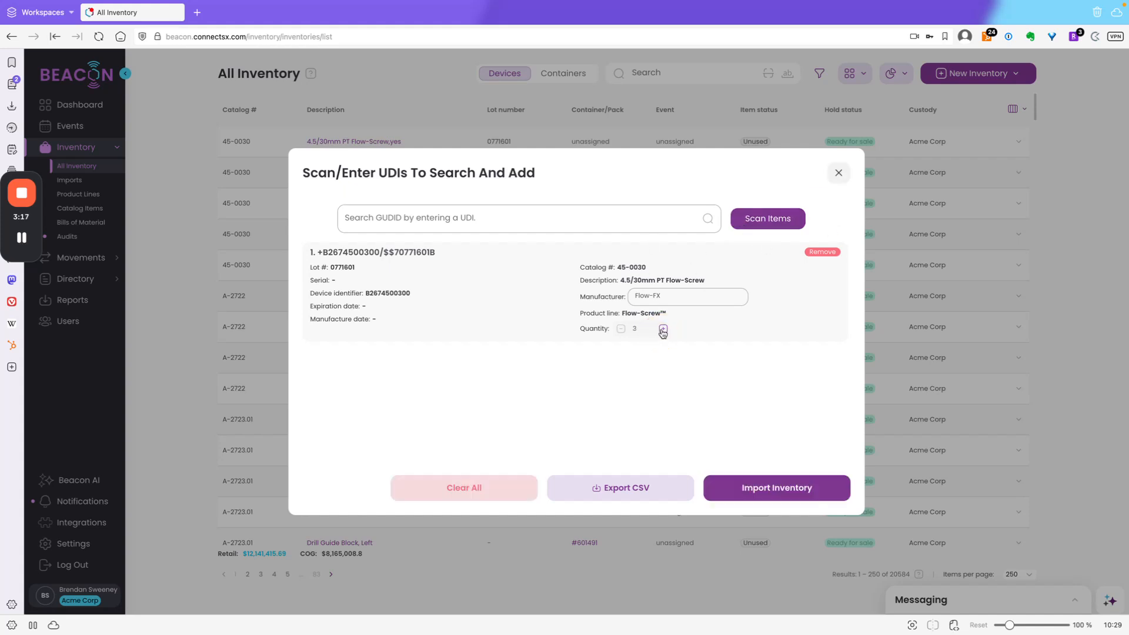
left_click(663, 328)
left_click(620, 330)
Set the scanned item's manufacturer to Acme Corp
left_click(673, 295)
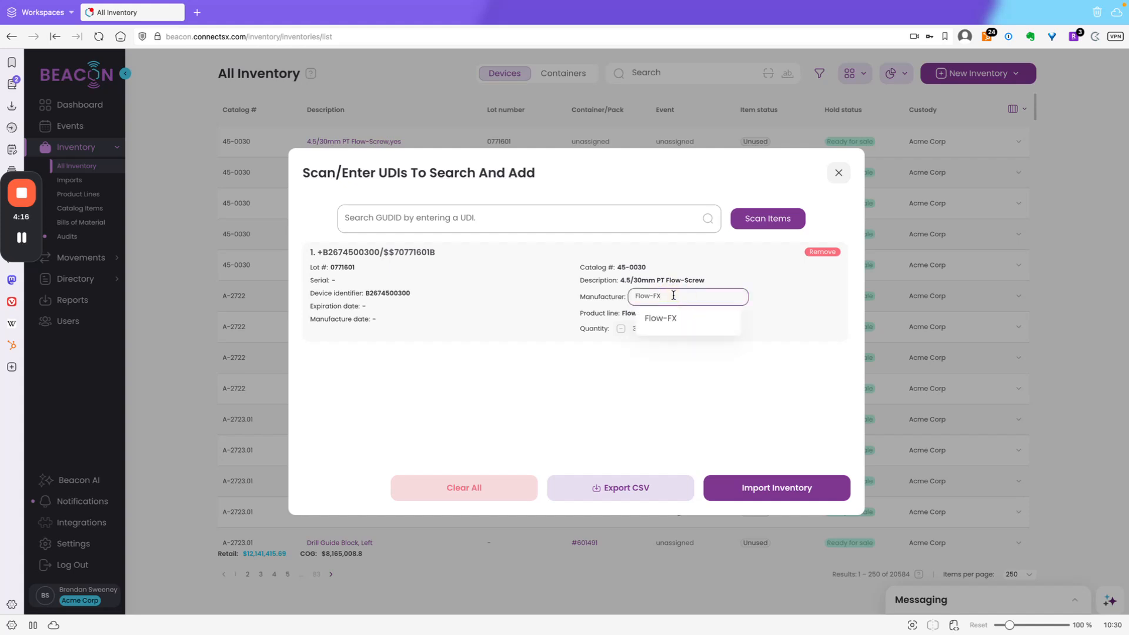
key("BackSpace")
key("BackSpace")
key("BackSpace")
key("BackSpace")
key("BackSpace")
key("BackSpace")
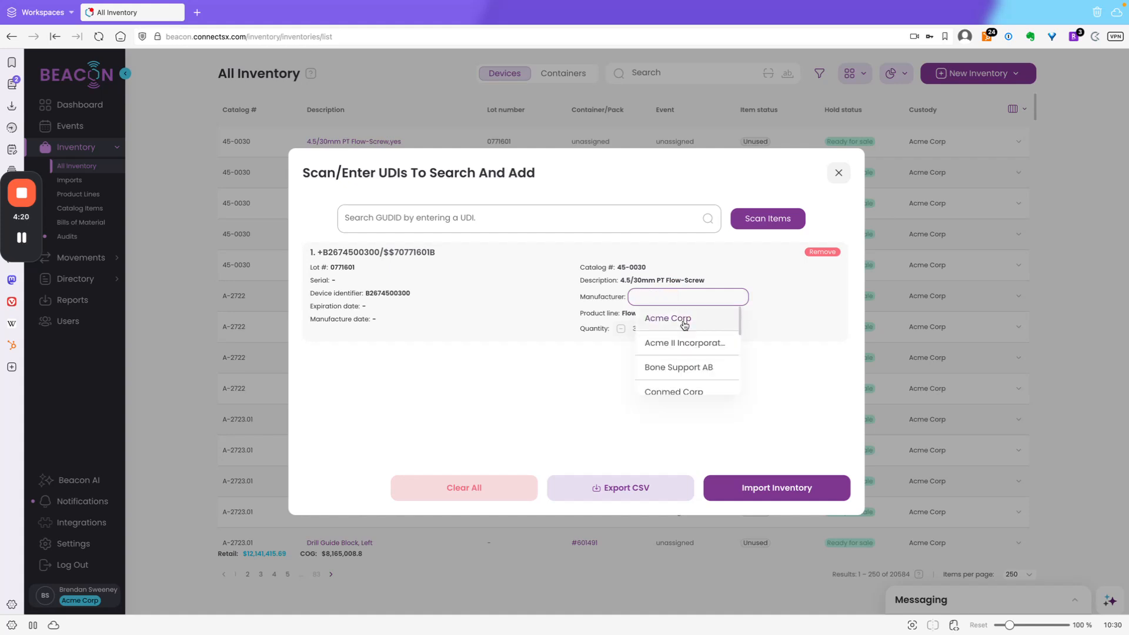
scroll(680, 356, "down", 2)
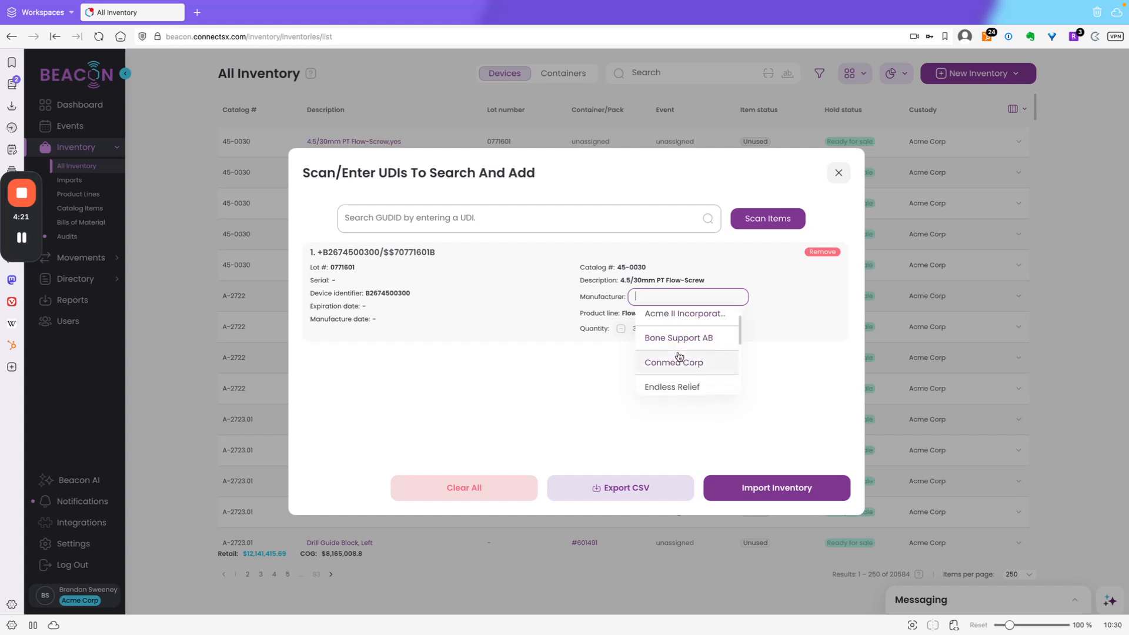
scroll(680, 357, "down", 2)
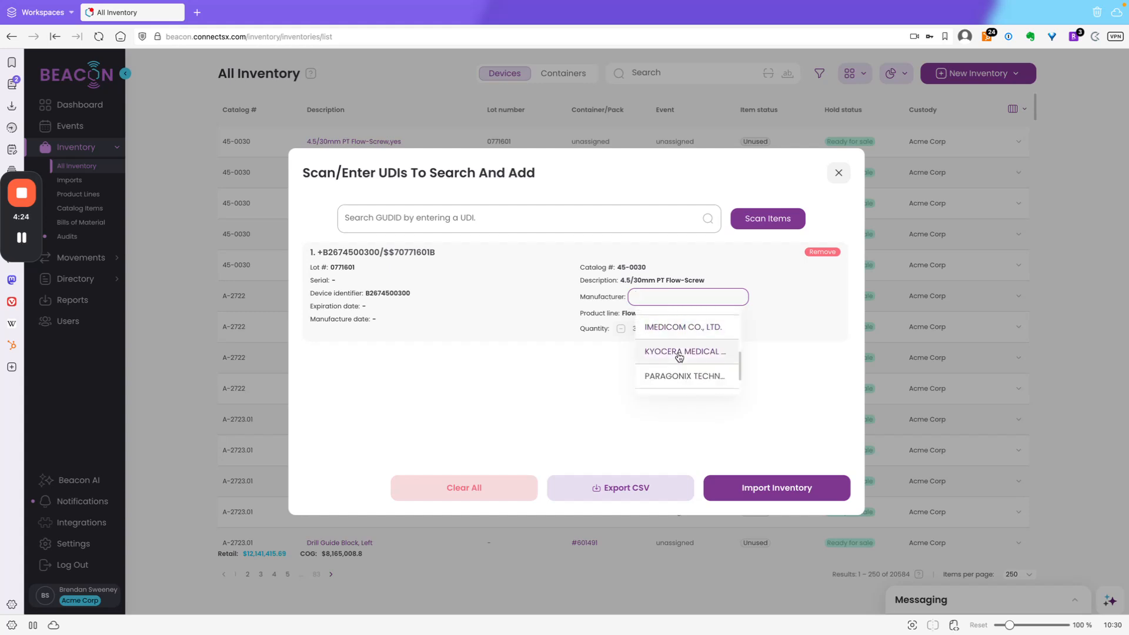
scroll(680, 357, "down", 1)
scroll(680, 357, "up", 5)
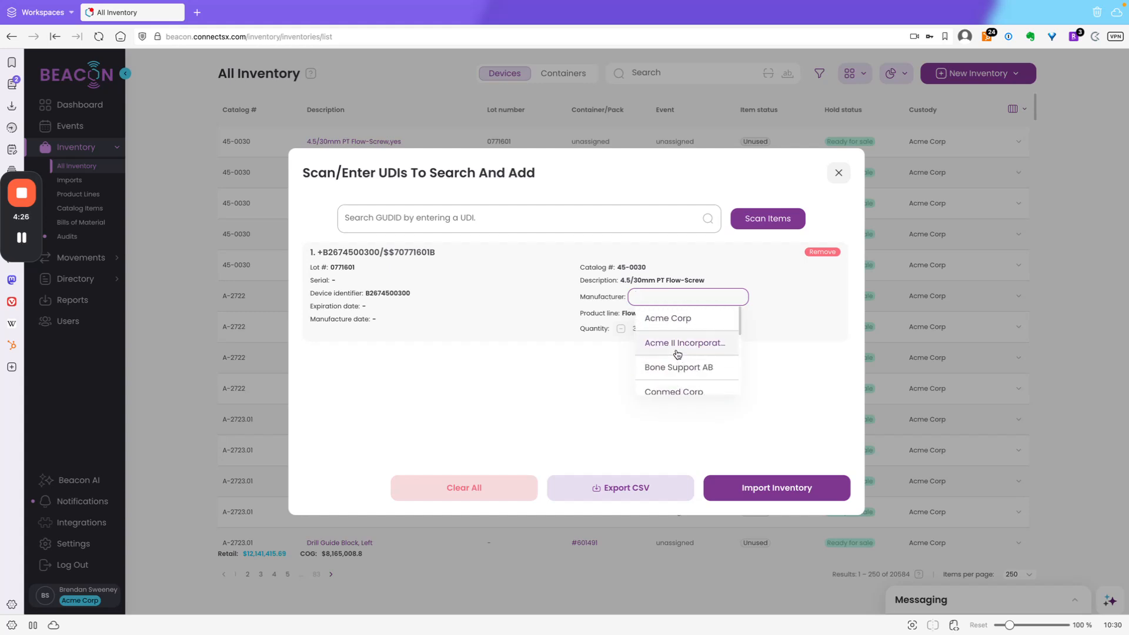
left_click(675, 321)
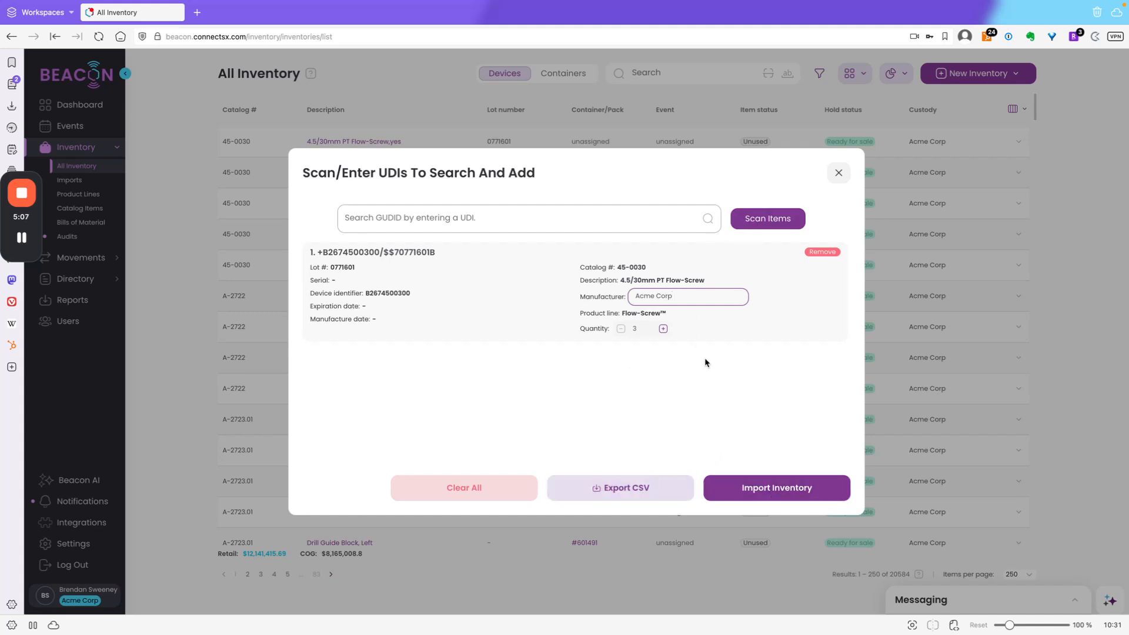
Import the scanned inventory into Acme Corp custody as billable inventory
left_click(768, 496)
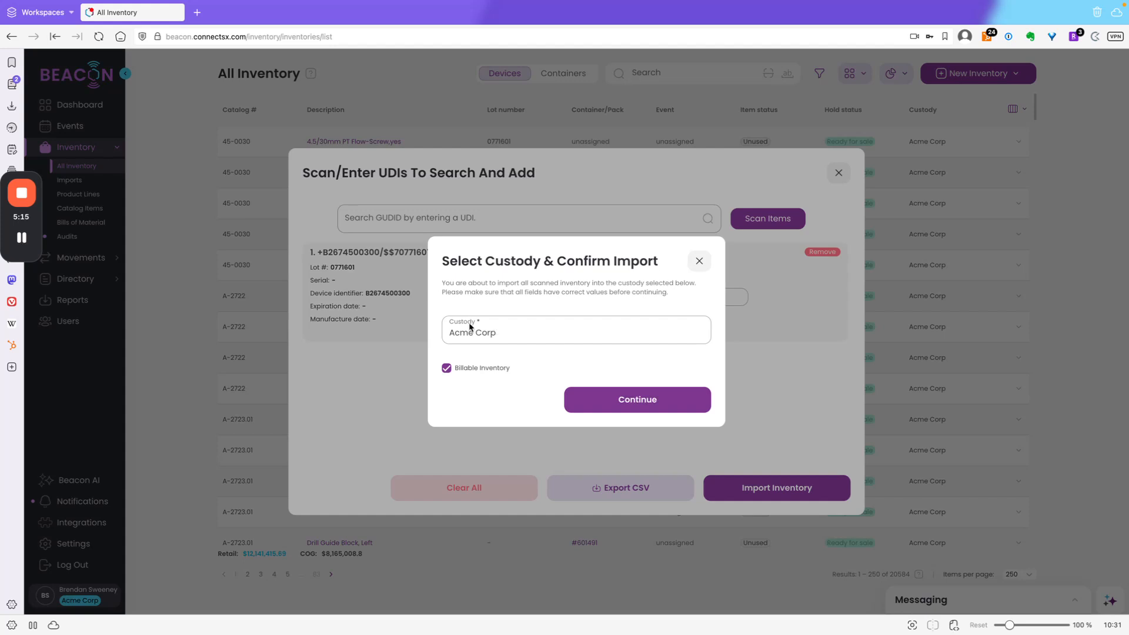
left_click(510, 332)
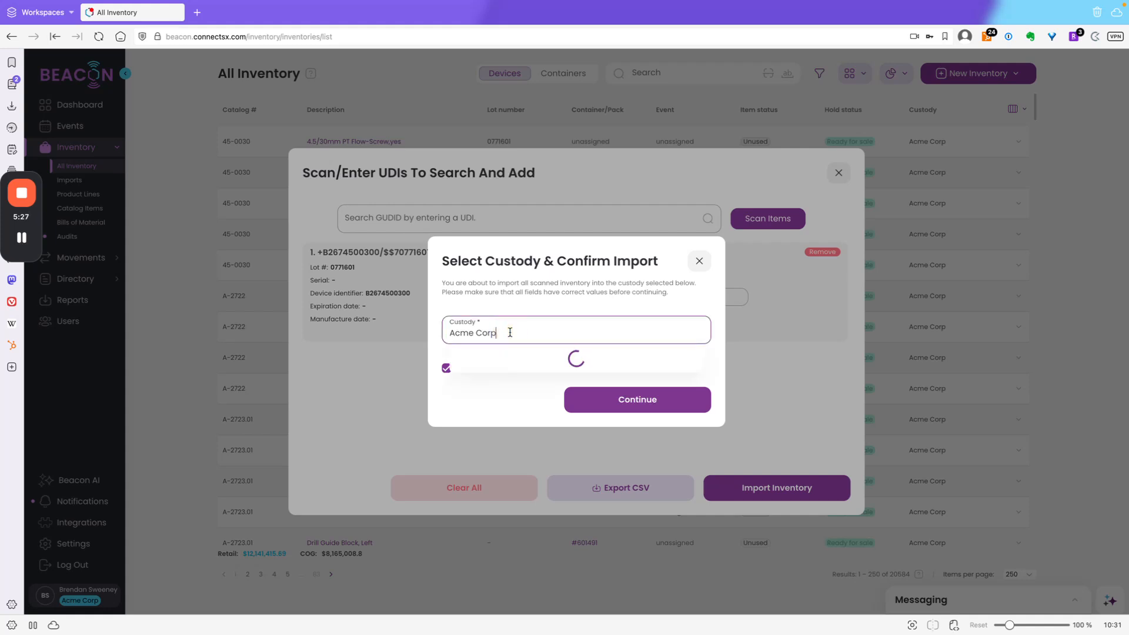
left_click(451, 360)
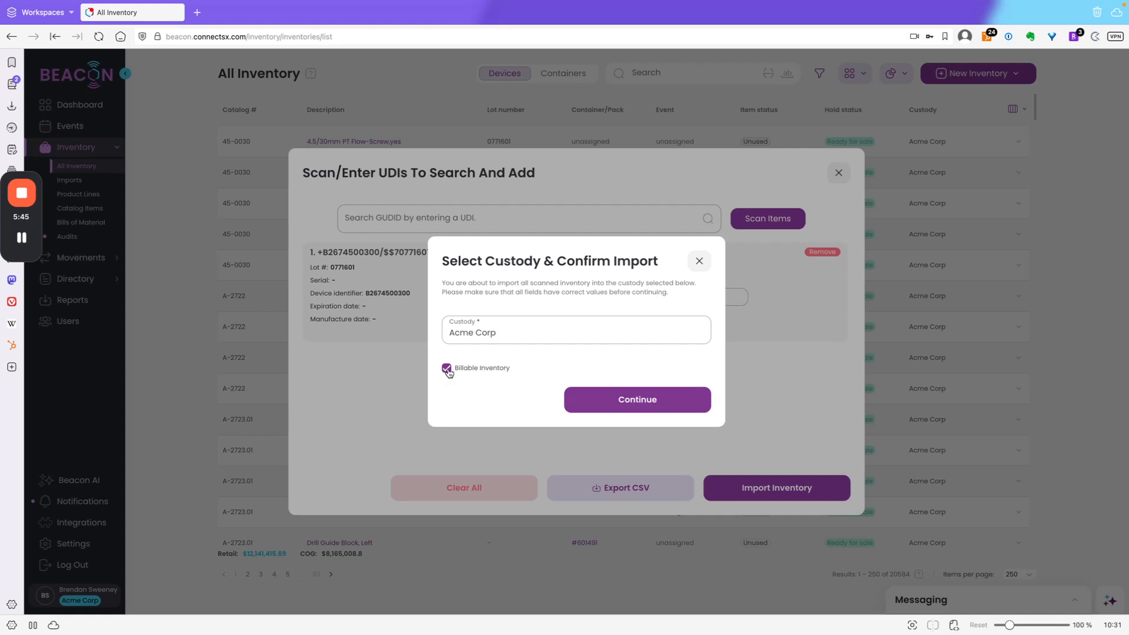
left_click(447, 369)
left_click(447, 369)
left_click(652, 404)
right_click(649, 404)
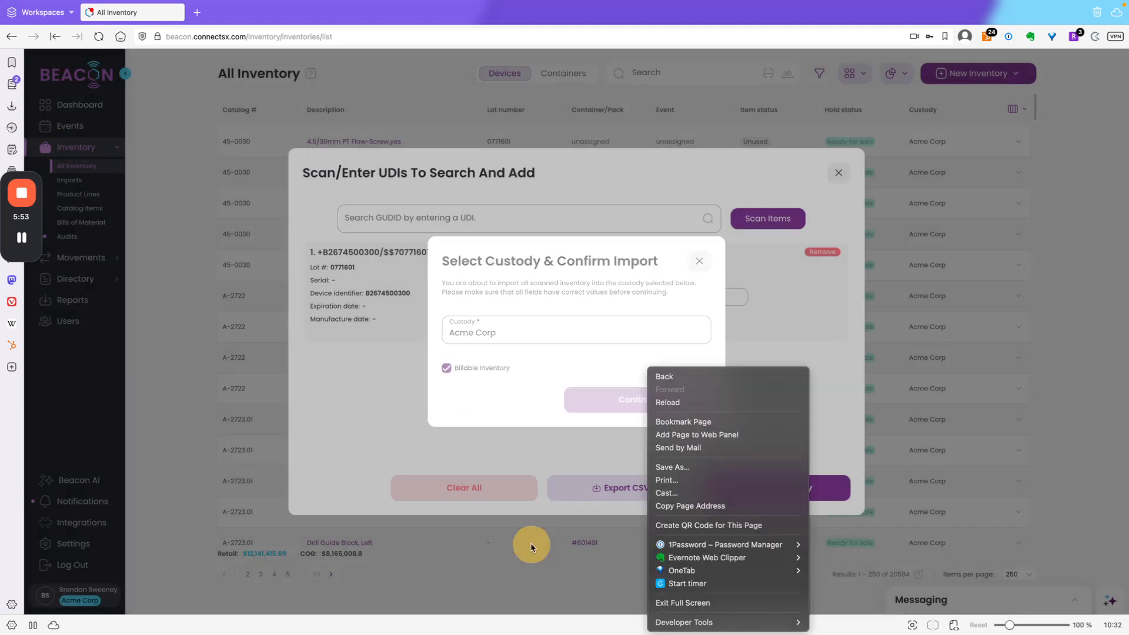
left_click(527, 385)
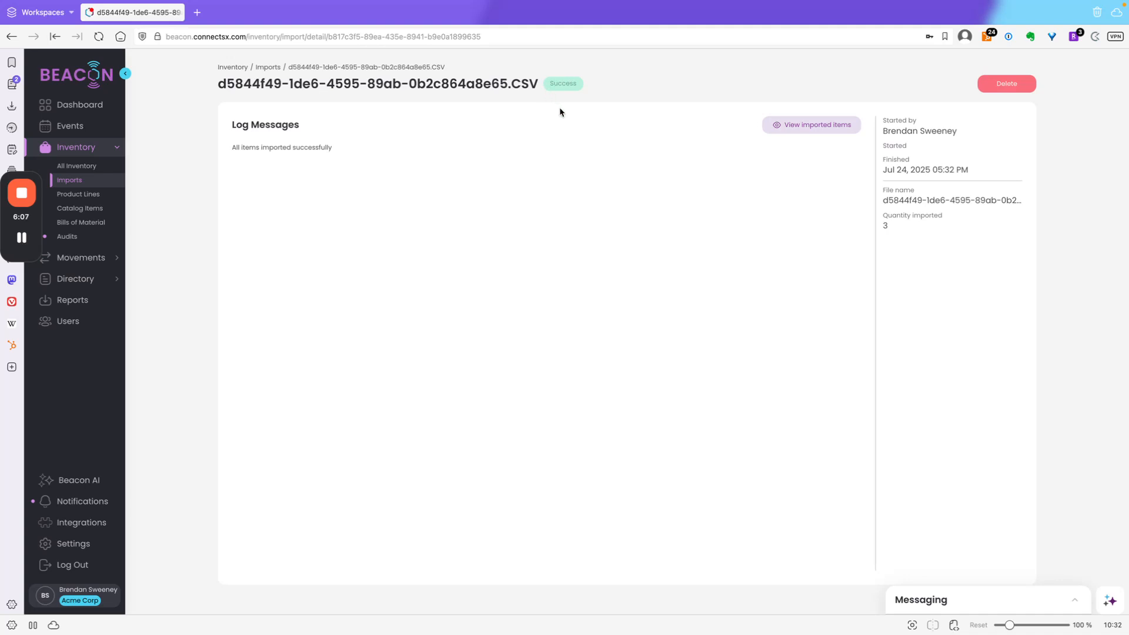
View the imported items, then return to the import's details page
left_click(812, 125)
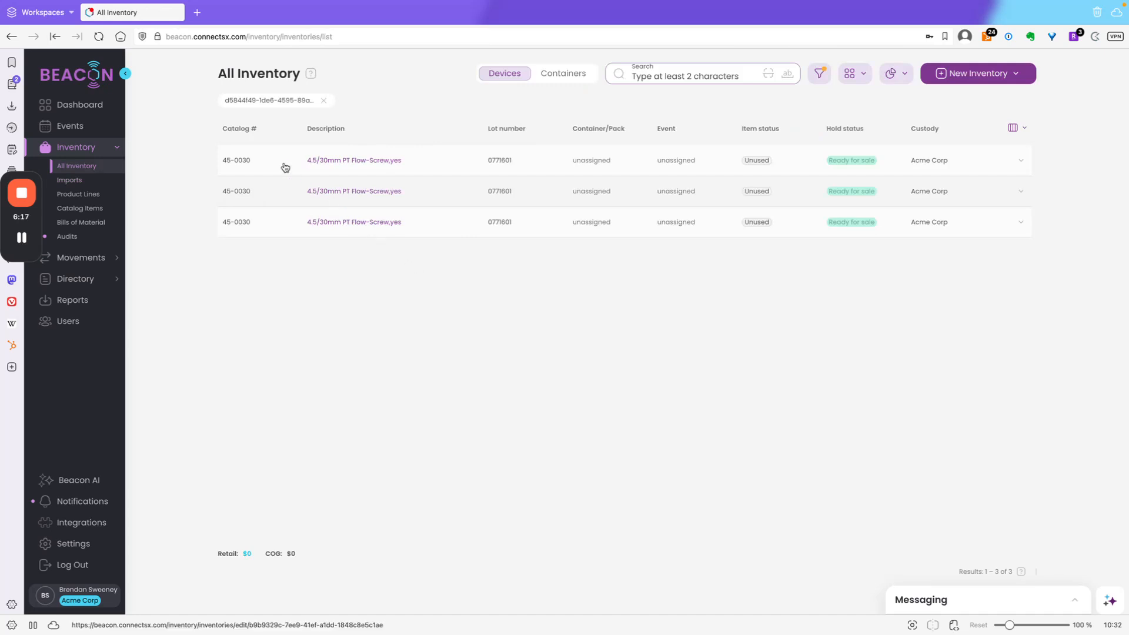
left_click(13, 38)
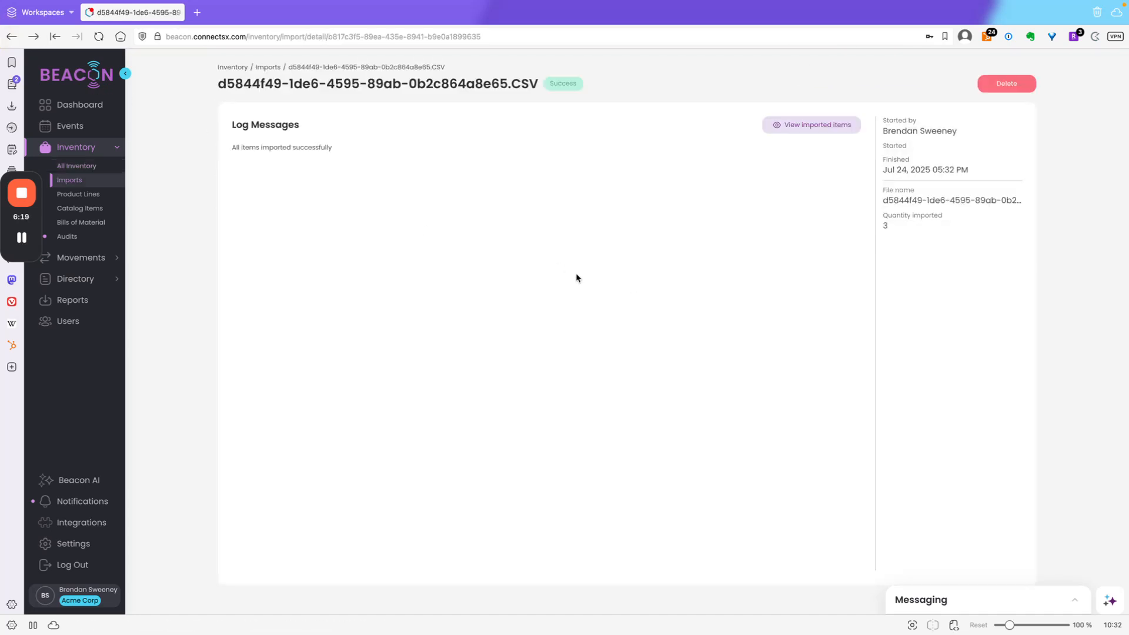